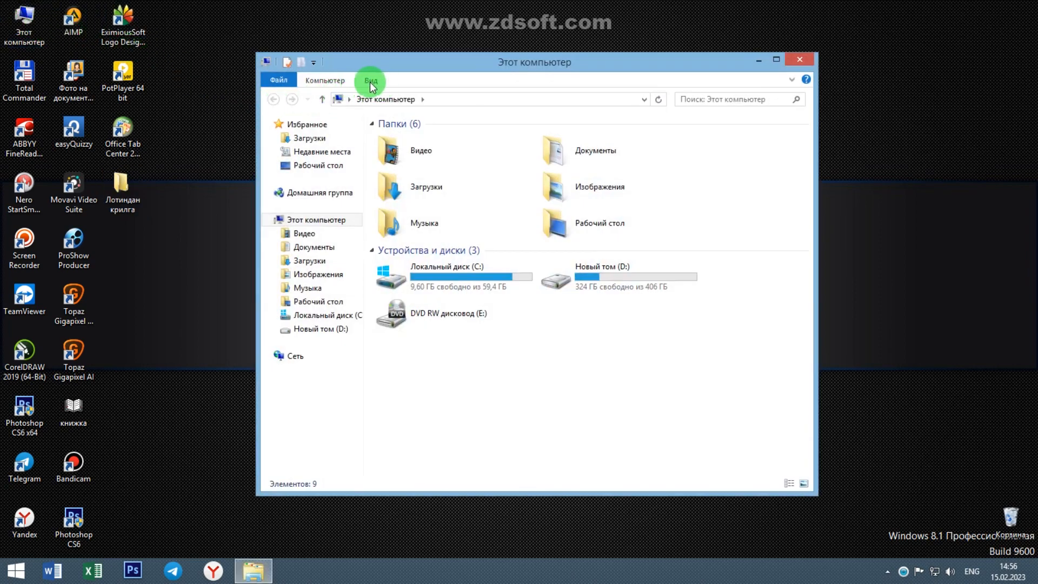
Maximize the file manager window and turn on the display of hidden items
{"action": "left_click", "coordinate": [776, 60]}
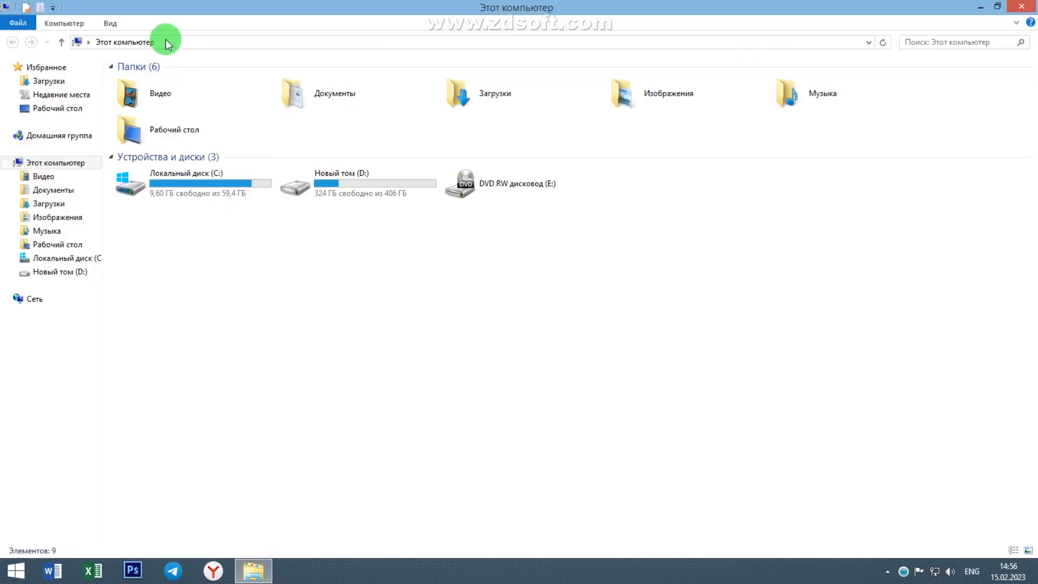
{"action": "left_click", "coordinate": [110, 24]}
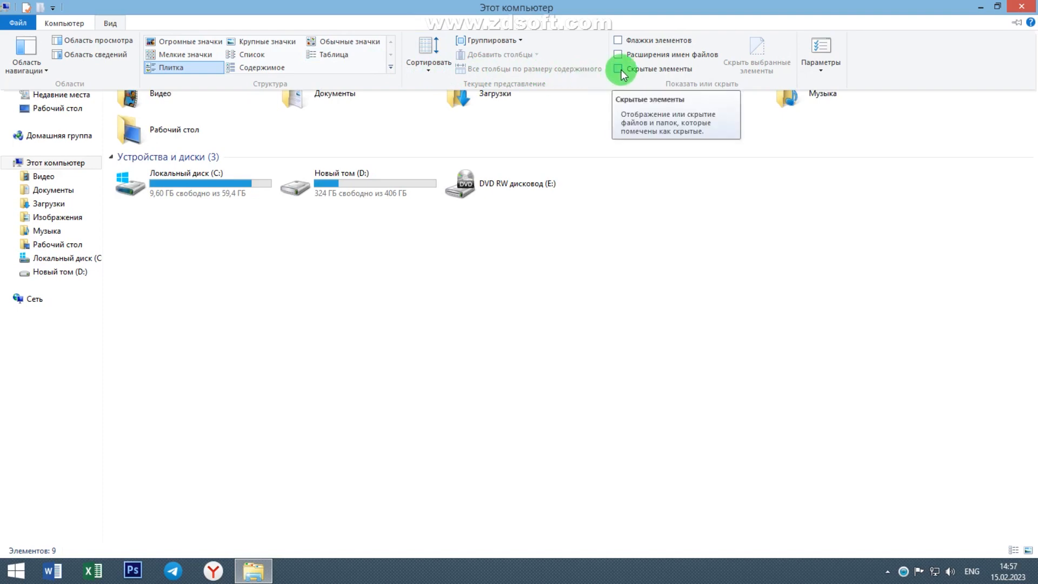
{"action": "left_click", "coordinate": [620, 69]}
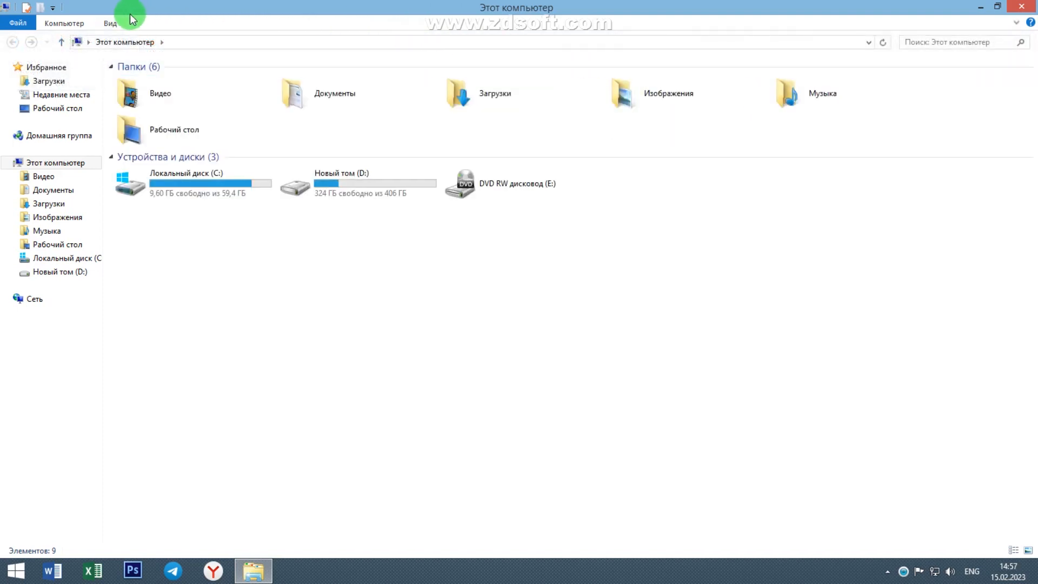
{"action": "left_click", "coordinate": [112, 24]}
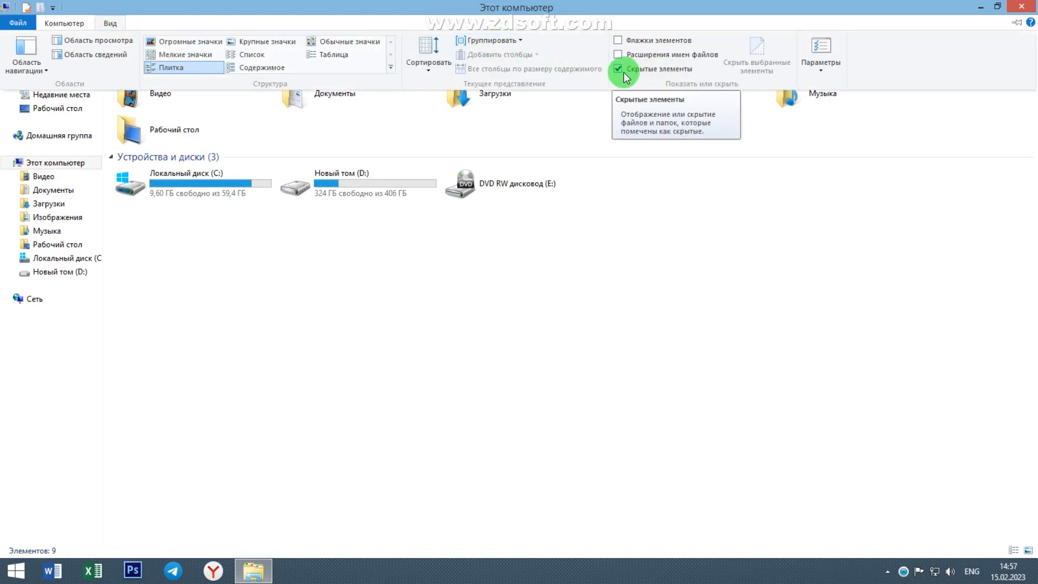
Open the AppData\Roaming\Microsoft\Word\STARTUP folder inside the current user's profile folder on drive C
{"action": "left_click", "coordinate": [192, 184]}
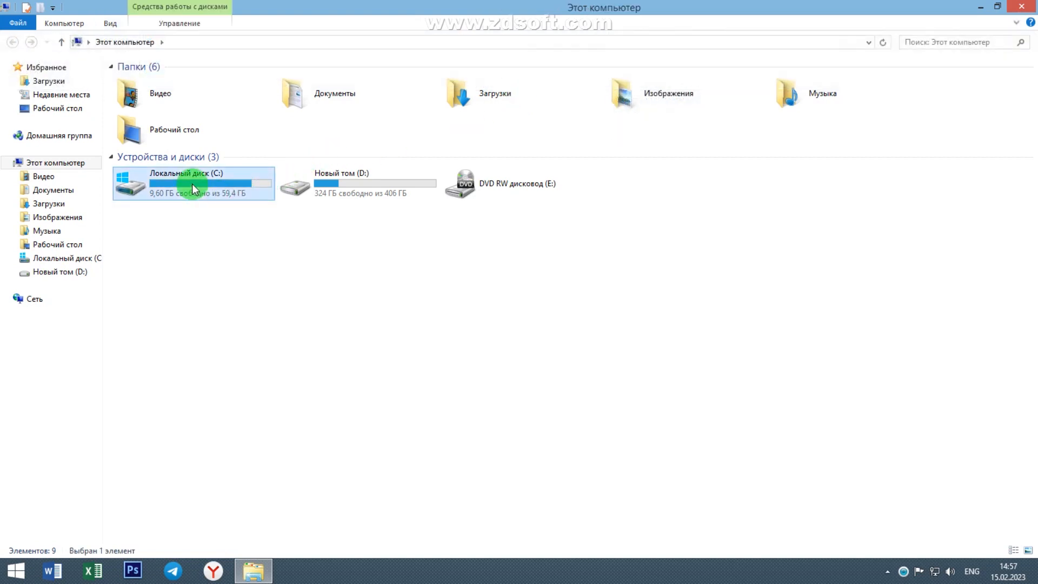
{"action": "double_click", "coordinate": [193, 183]}
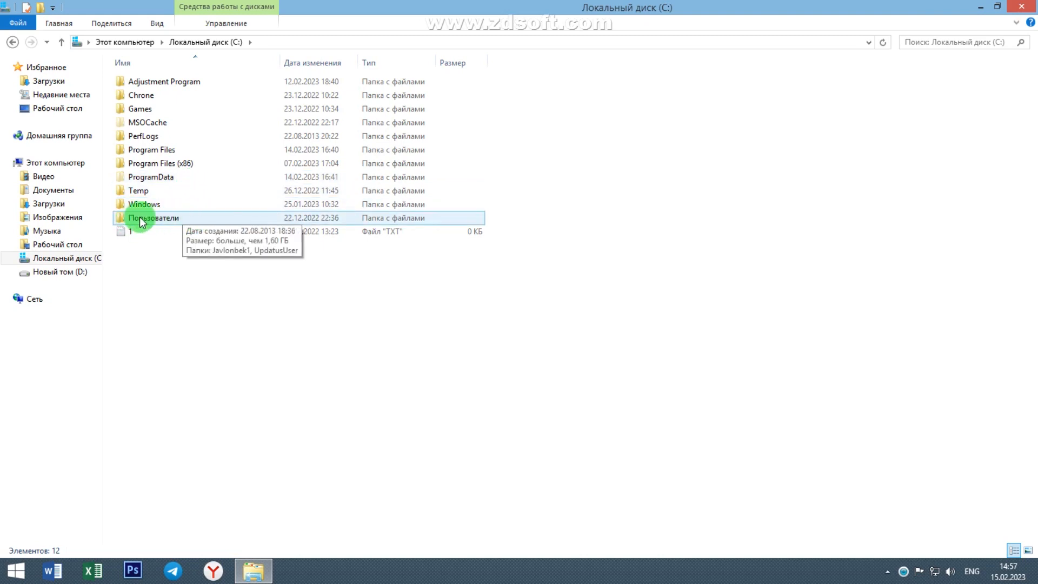
{"action": "double_click", "coordinate": [171, 224]}
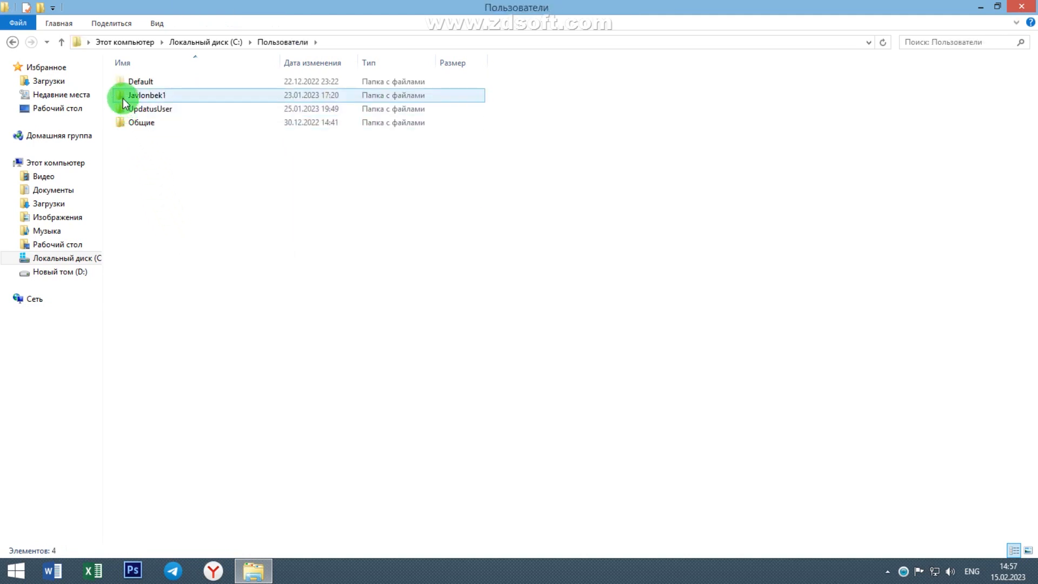
{"action": "double_click", "coordinate": [167, 97]}
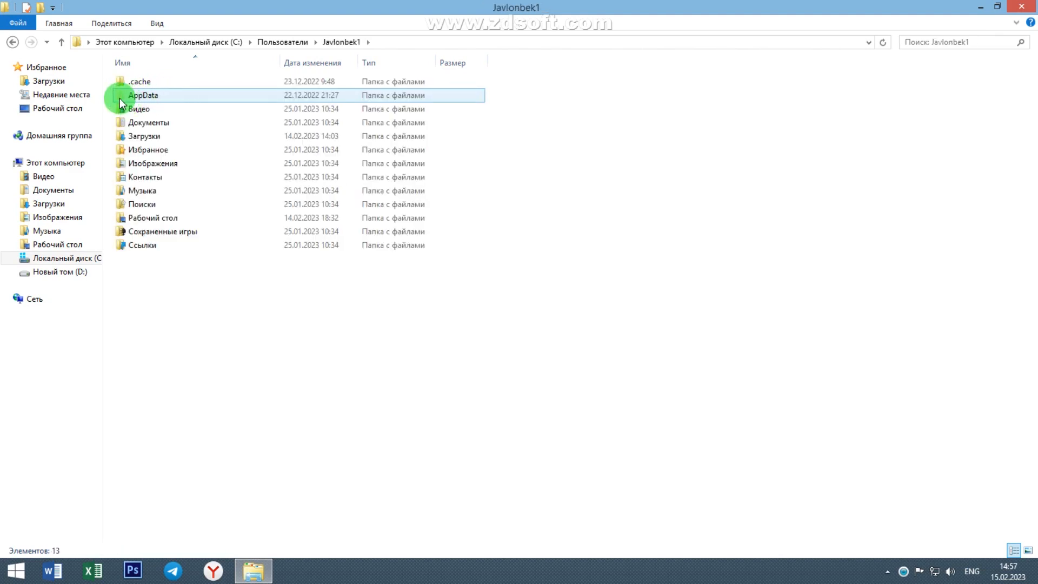
{"action": "double_click", "coordinate": [160, 98]}
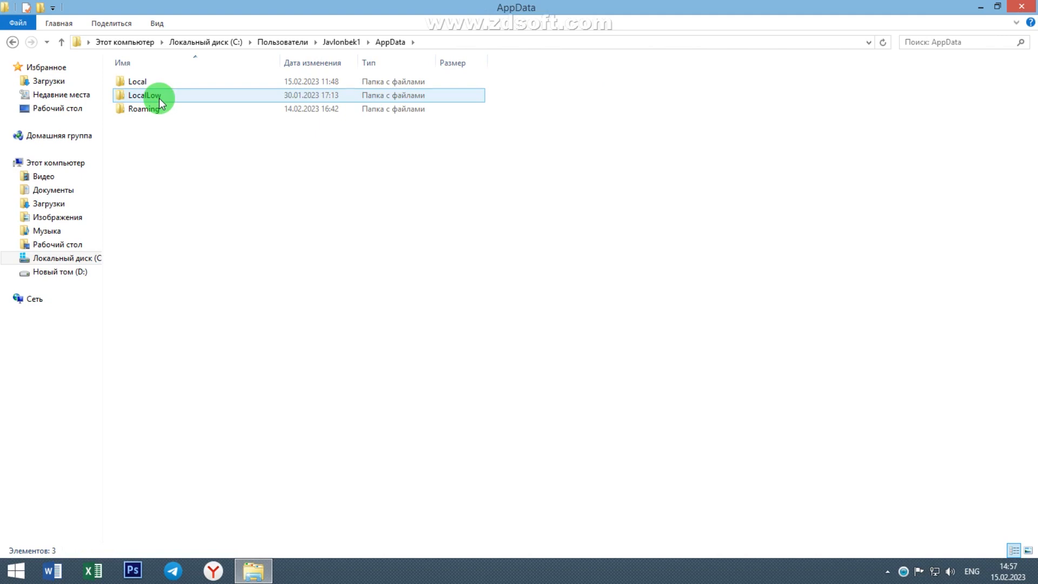
{"action": "left_click", "coordinate": [161, 109]}
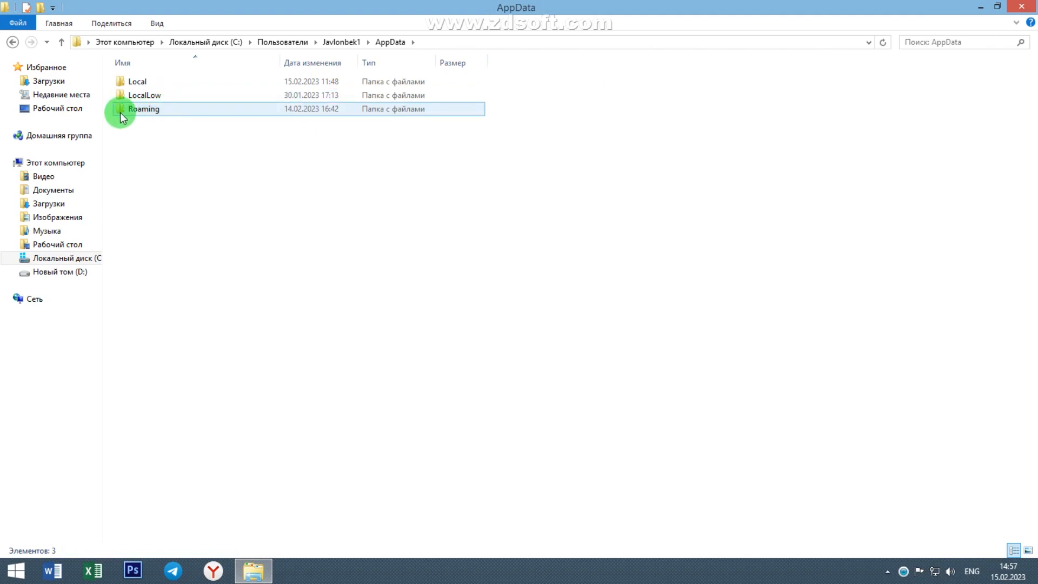
{"action": "double_click", "coordinate": [175, 110]}
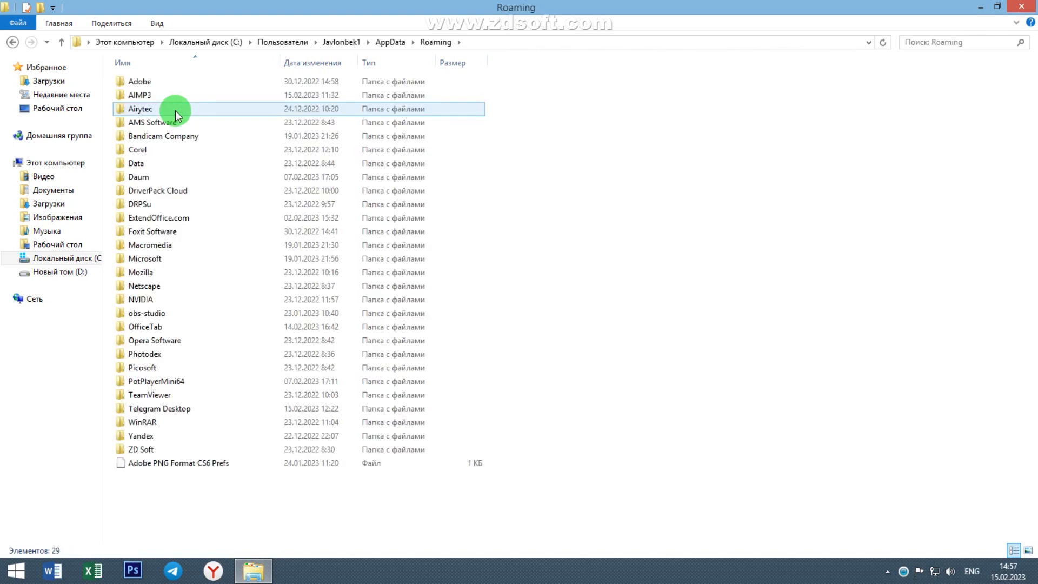
{"action": "double_click", "coordinate": [177, 260]}
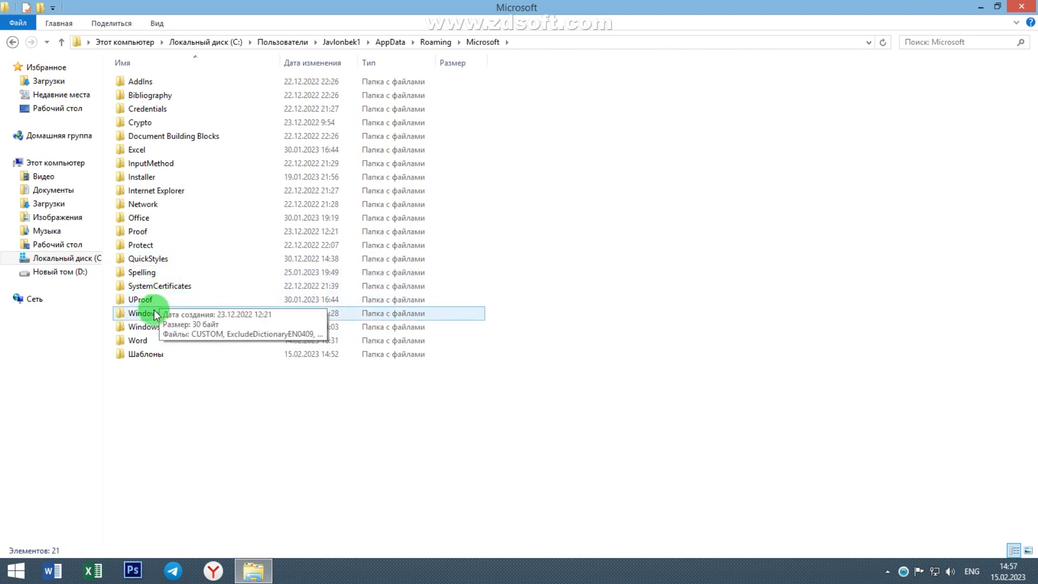
{"action": "double_click", "coordinate": [173, 341]}
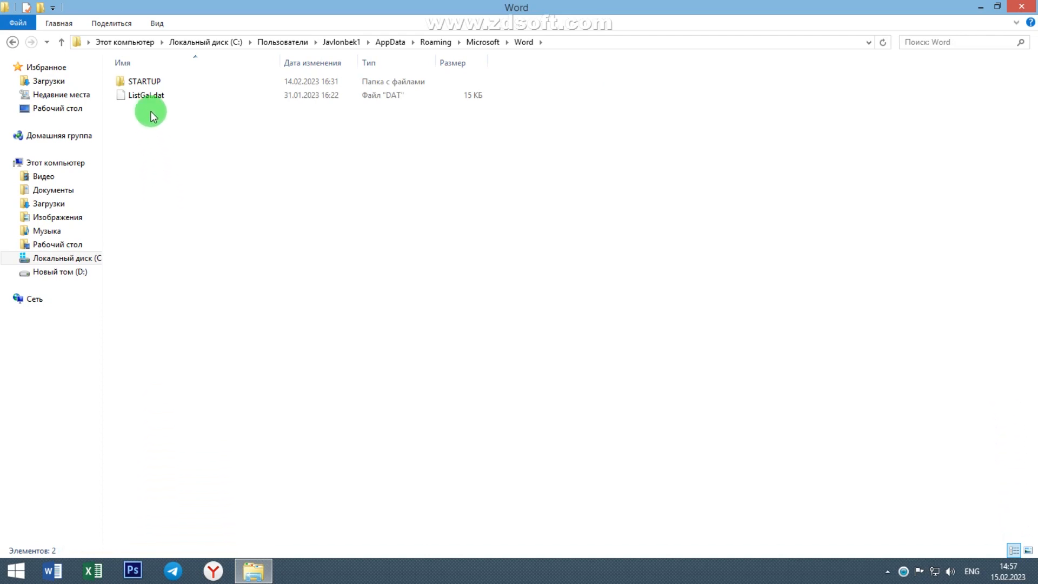
{"action": "double_click", "coordinate": [171, 85]}
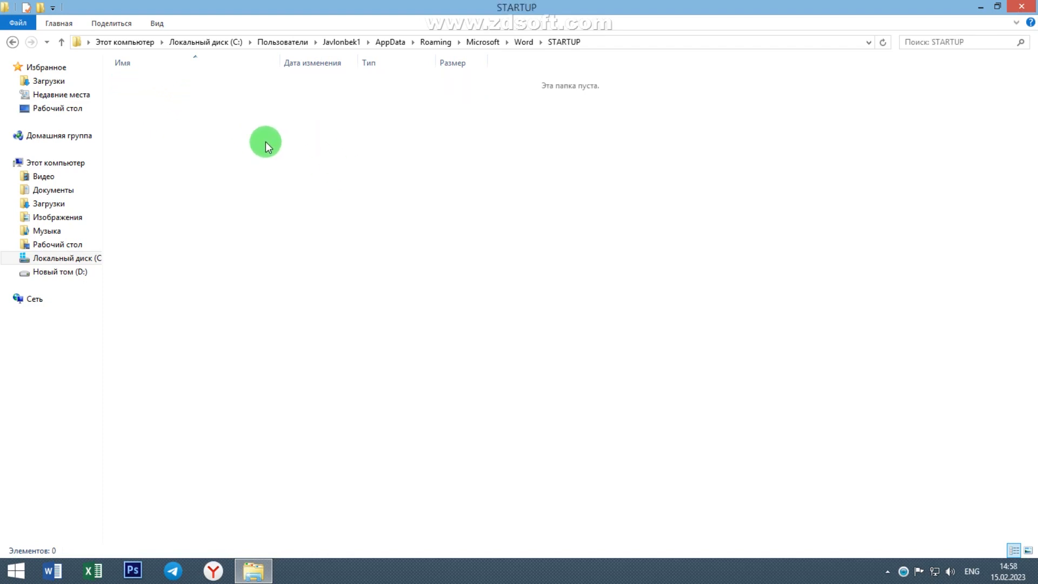
Paste the copied UzTransLiterator template into the STARTUP folder and close the folder window
{"action": "right_click", "coordinate": [324, 136]}
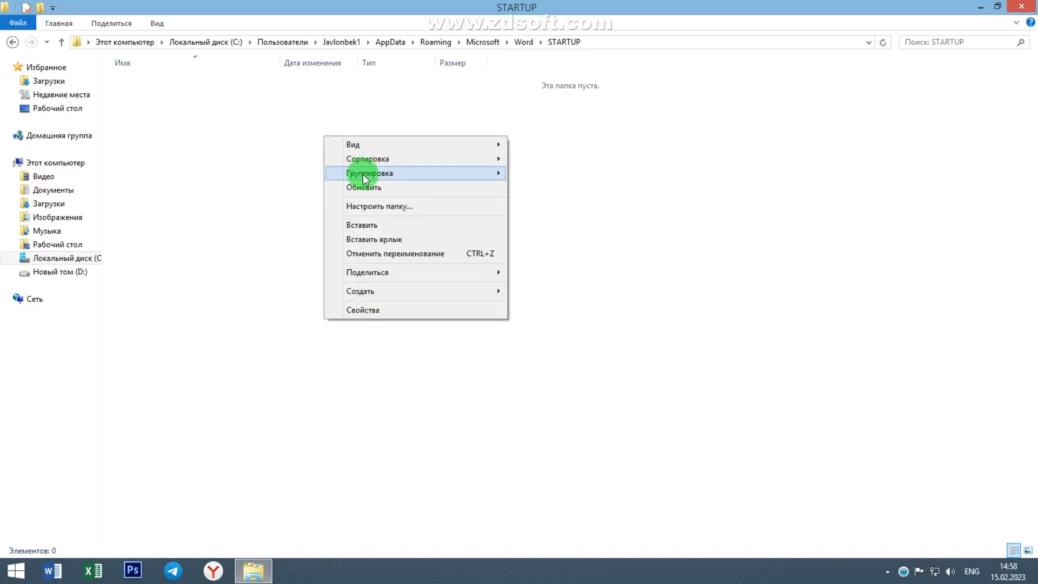
{"action": "left_click", "coordinate": [365, 227]}
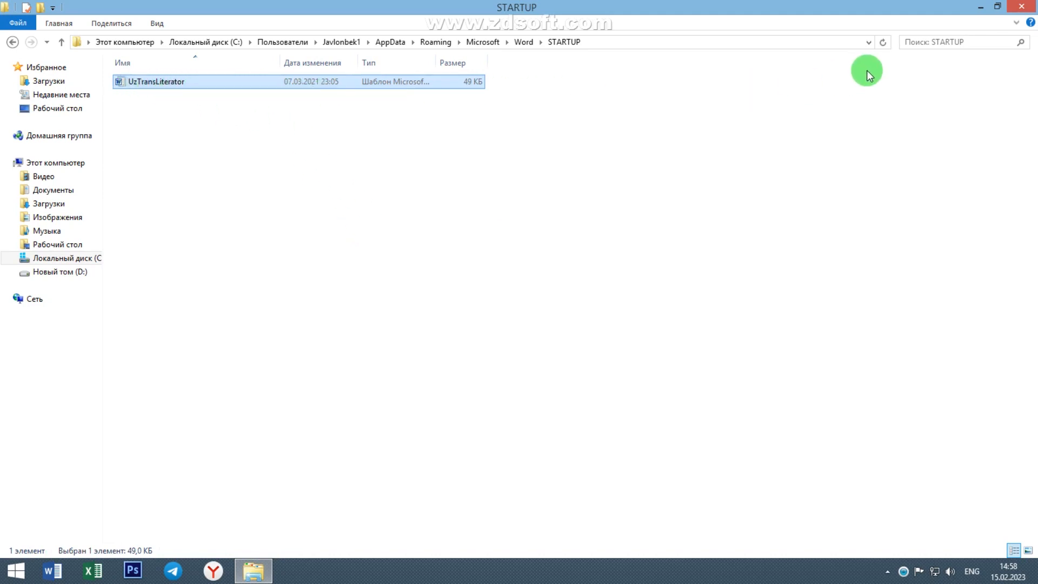
{"action": "left_click", "coordinate": [1020, 6]}
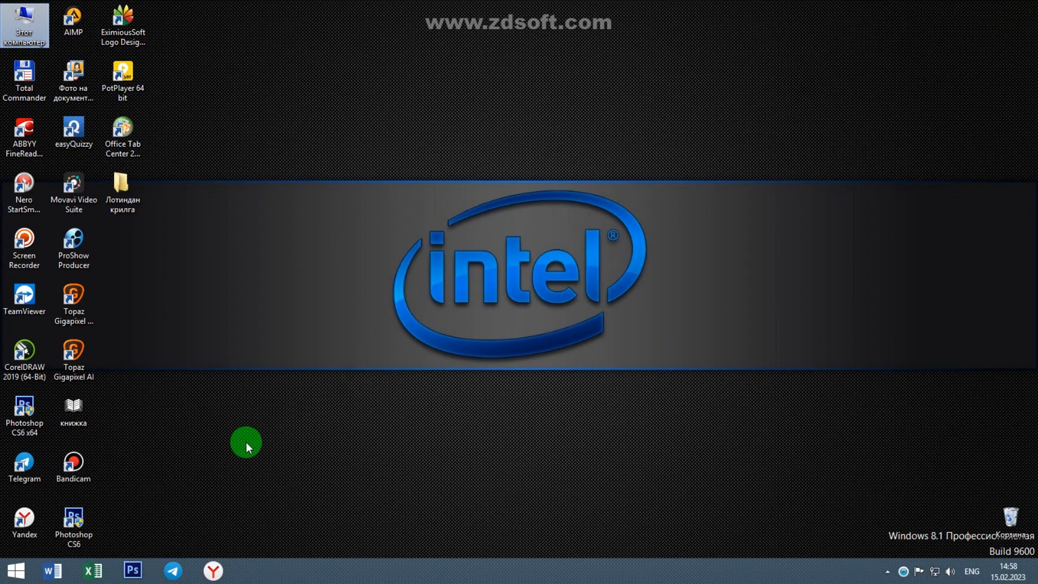
Switch to Word, dismiss the activation wizard, and with the add-in tools shown enter "Assalomu alaykum" in the blank document
{"action": "left_click", "coordinate": [68, 573]}
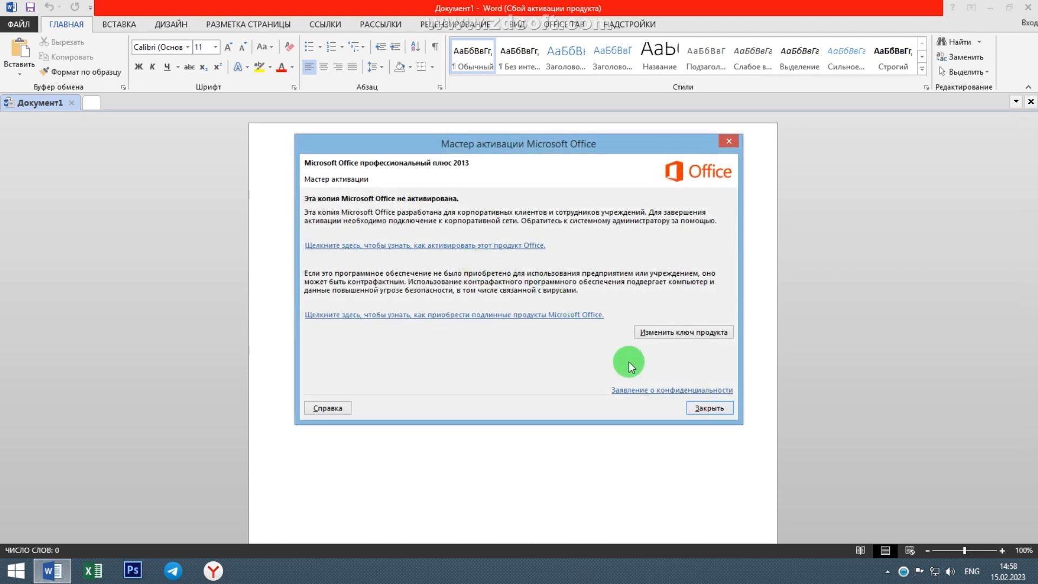
{"action": "left_click", "coordinate": [709, 408]}
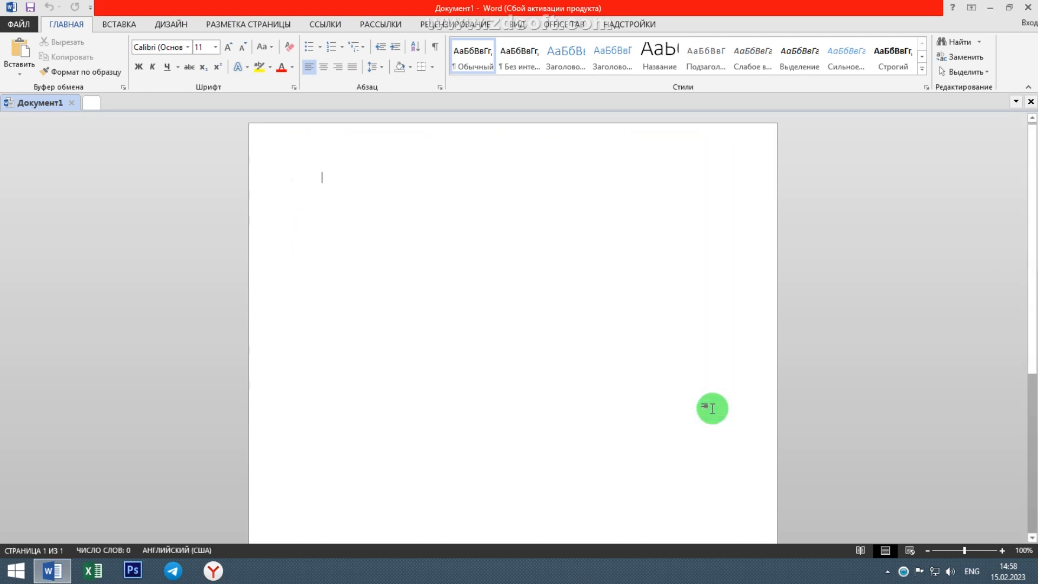
{"action": "left_click", "coordinate": [628, 23]}
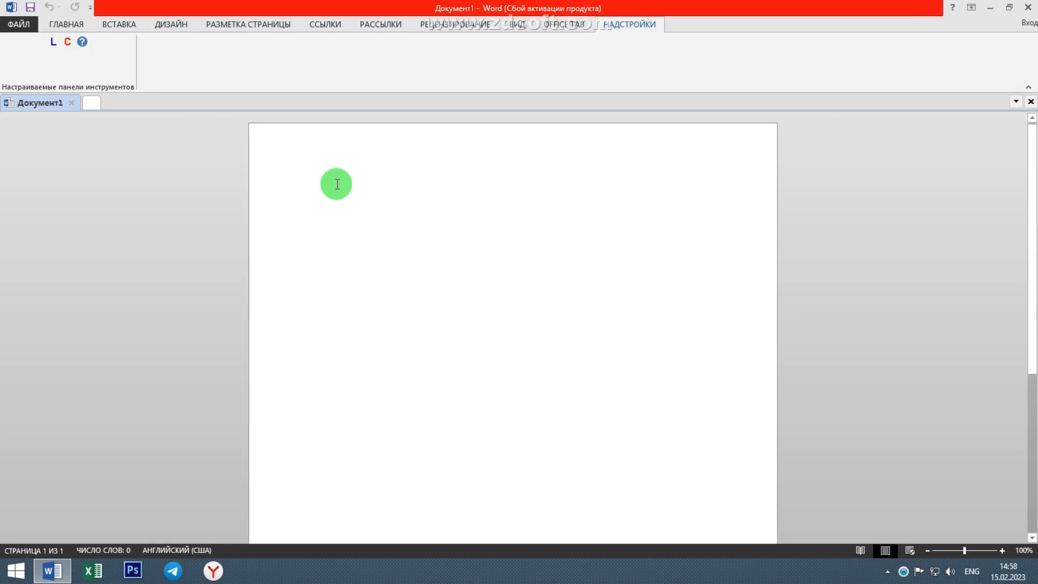
{"action": "type", "text": "Assalomu alaykum"}
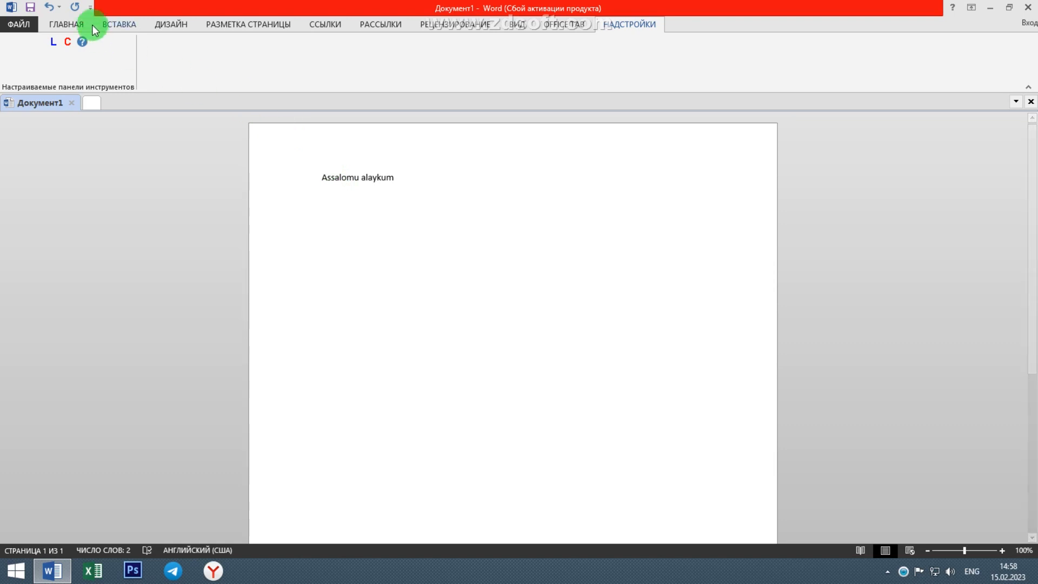
Format the "Assalomu alaykum" text in Times New Roman at size 24
{"action": "left_click", "coordinate": [66, 24]}
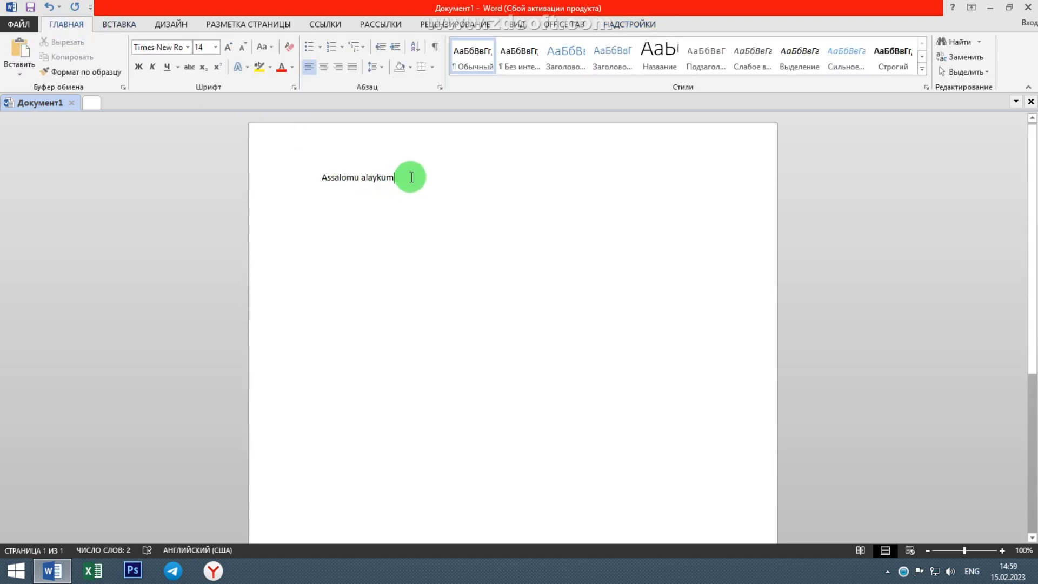
{"action": "left_click_drag", "start_coordinate": [405, 176], "coordinate": [304, 176]}
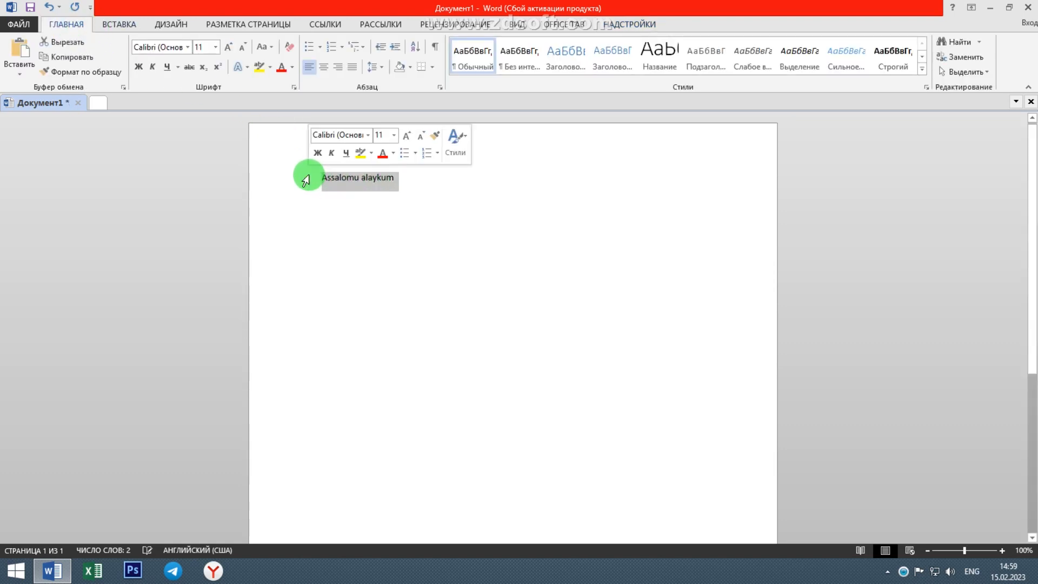
{"action": "left_click", "coordinate": [188, 47]}
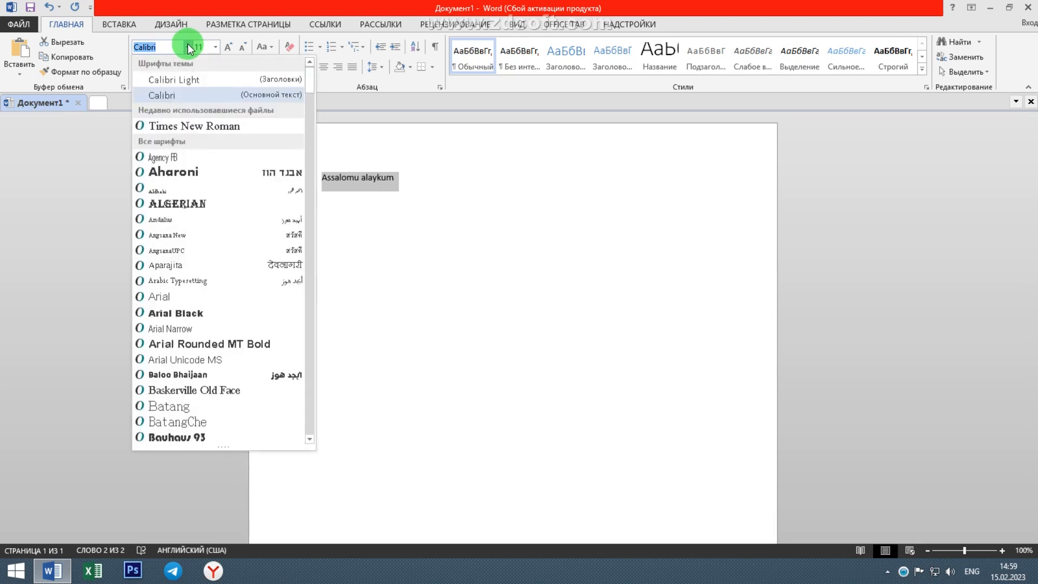
{"action": "left_click", "coordinate": [208, 127]}
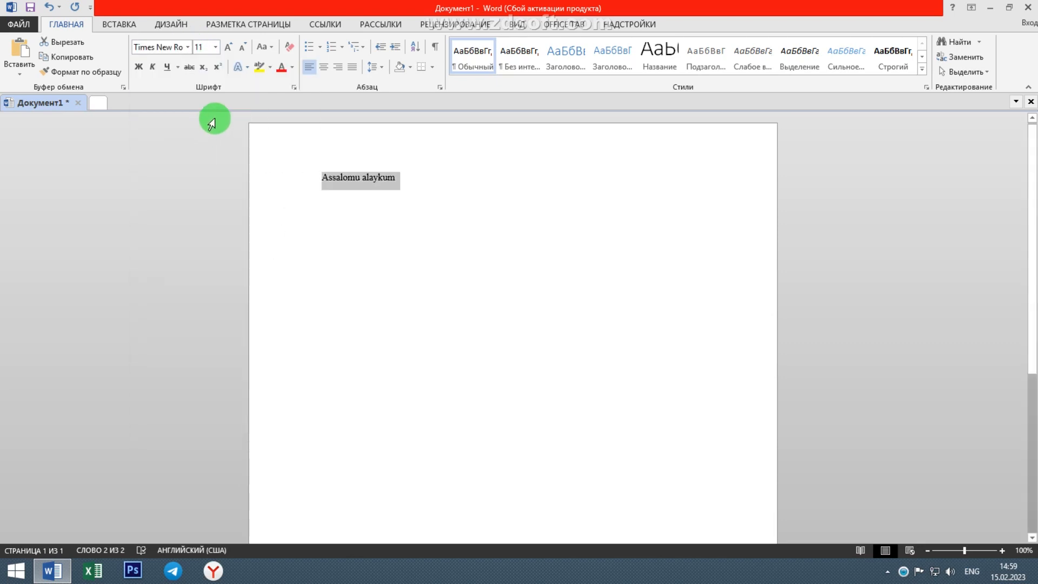
{"action": "left_click", "coordinate": [227, 49]}
{"action": "left_click", "coordinate": [227, 50]}
{"action": "left_click", "coordinate": [227, 49]}
{"action": "left_click", "coordinate": [228, 51]}
{"action": "left_click", "coordinate": [229, 51]}
{"action": "left_click", "coordinate": [230, 50]}
{"action": "left_click", "coordinate": [230, 50]}
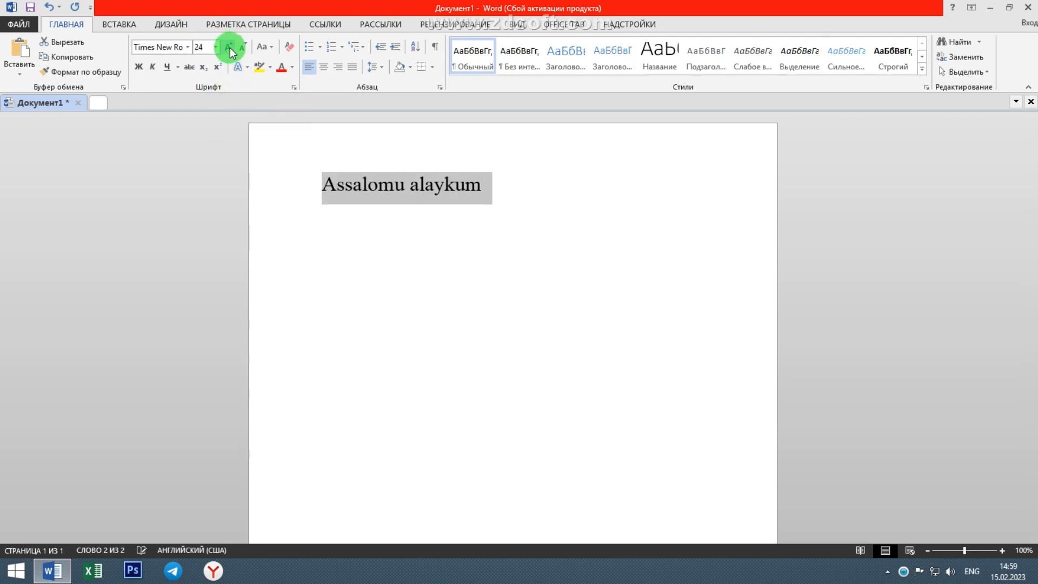
{"action": "left_click", "coordinate": [491, 190]}
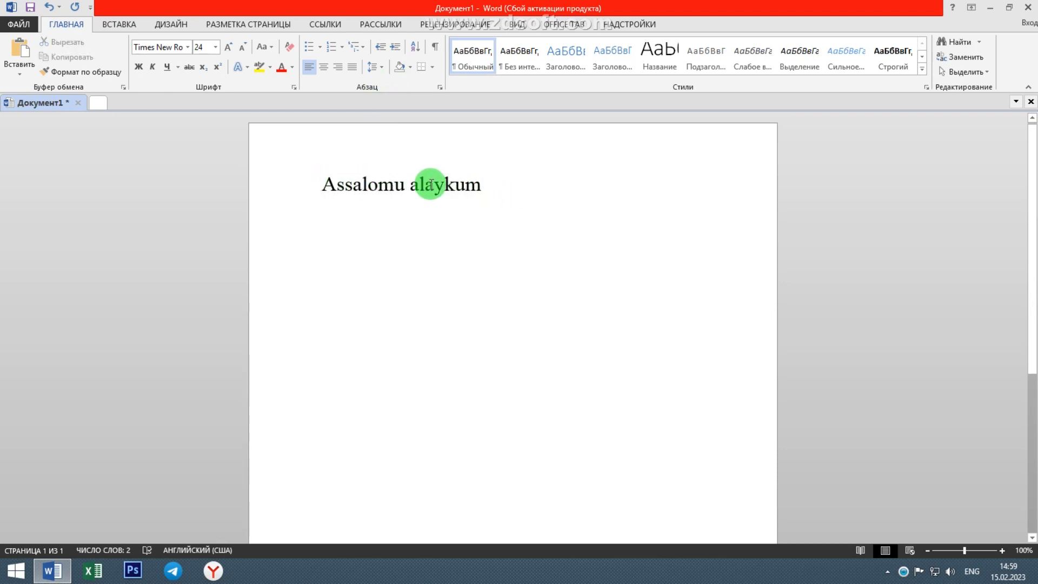
Transliterate the greeting into Cyrillic with the add-in, and convert the selected text back to Latin script
{"action": "left_click", "coordinate": [622, 26]}
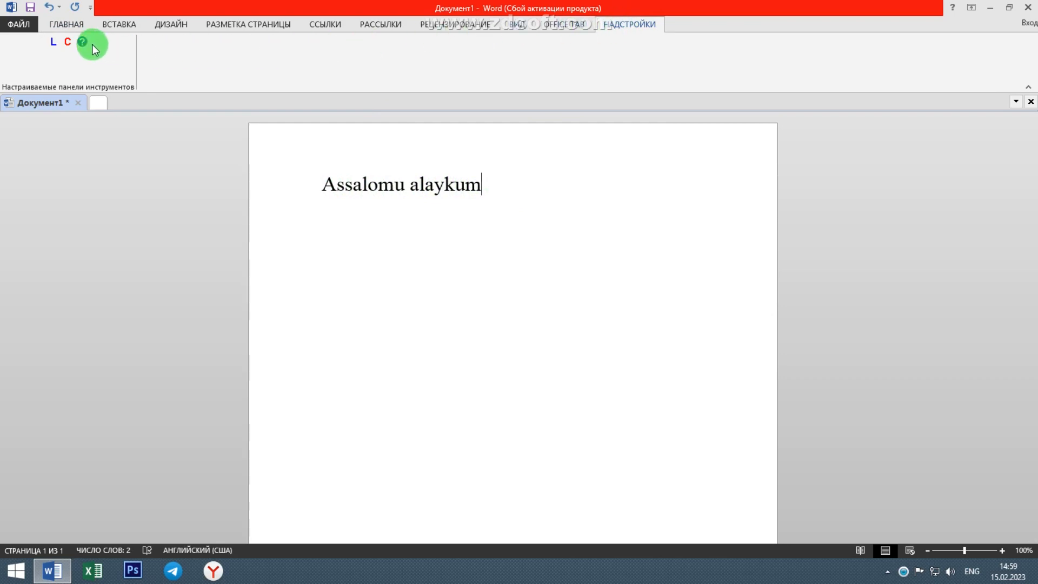
{"action": "left_click", "coordinate": [68, 43]}
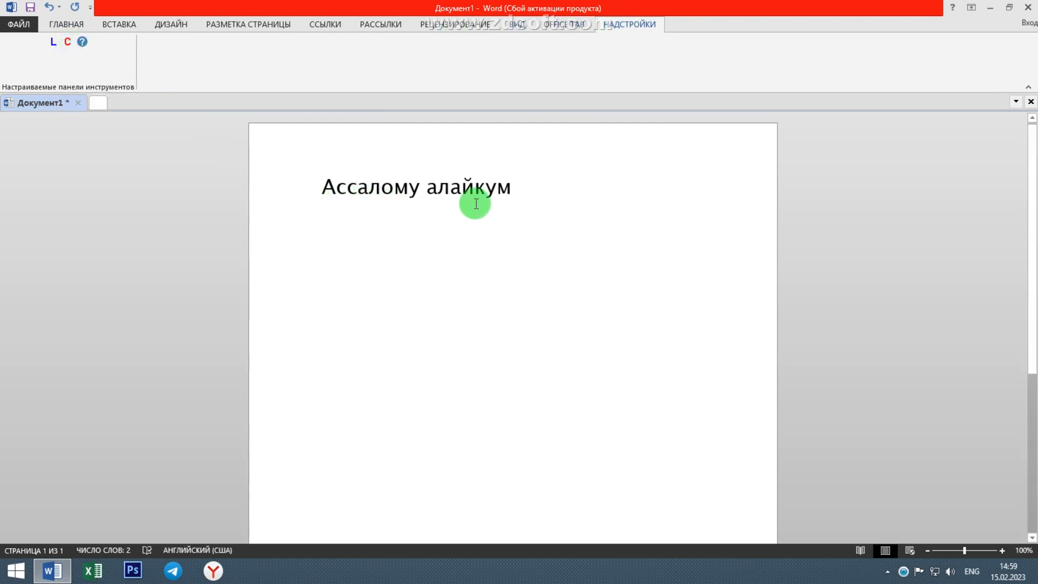
{"action": "left_click_drag", "start_coordinate": [501, 192], "coordinate": [297, 192]}
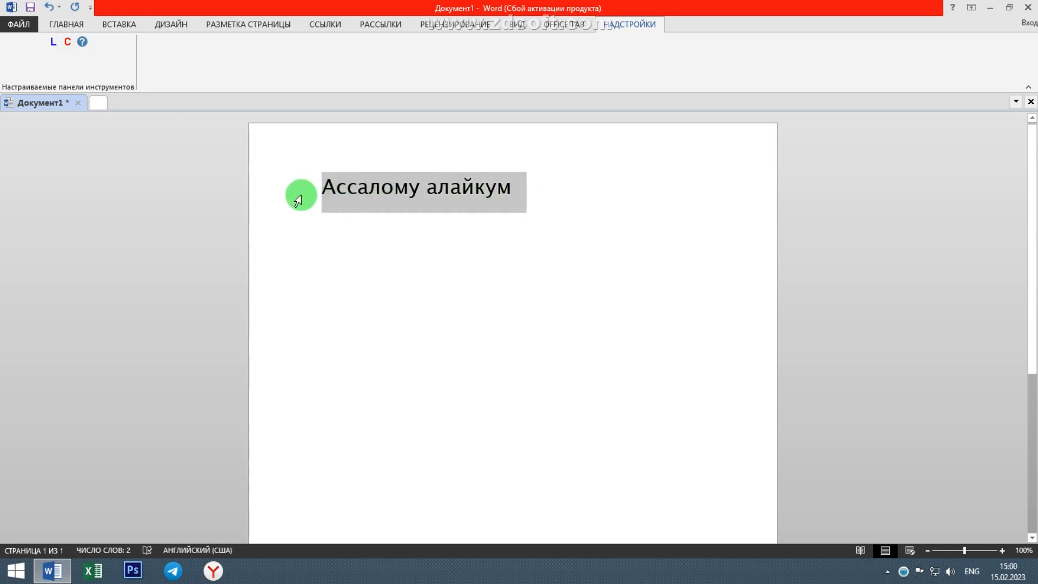
{"action": "left_click", "coordinate": [53, 44]}
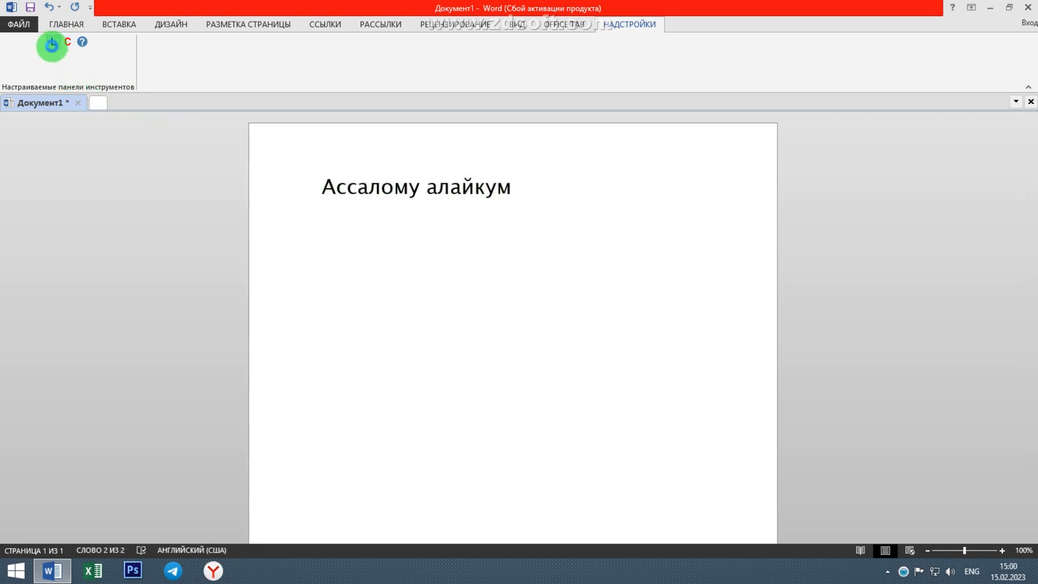
{"action": "left_click_drag", "start_coordinate": [322, 189], "coordinate": [516, 195]}
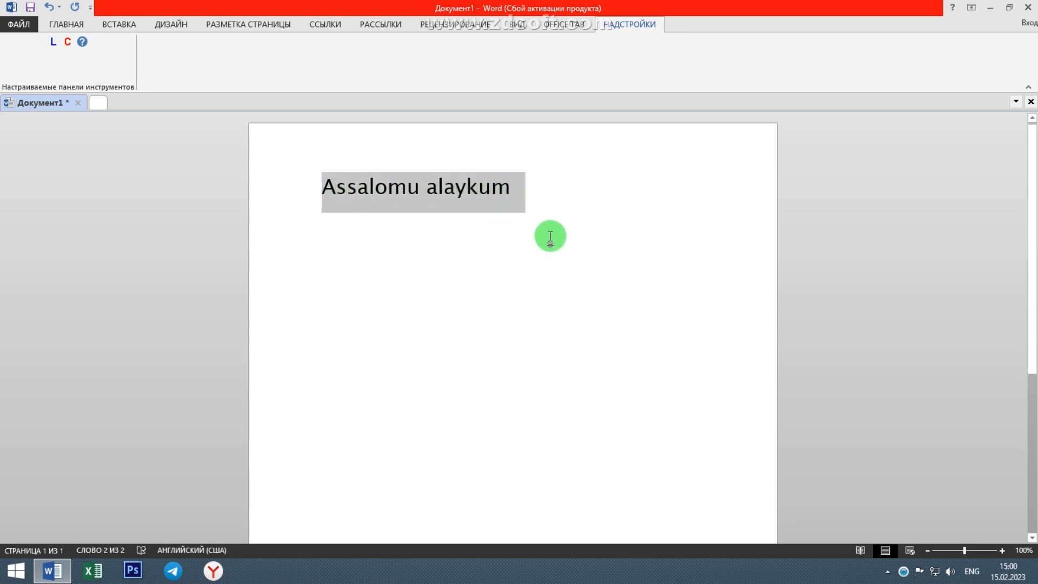
{"action": "left_click", "coordinate": [527, 191]}
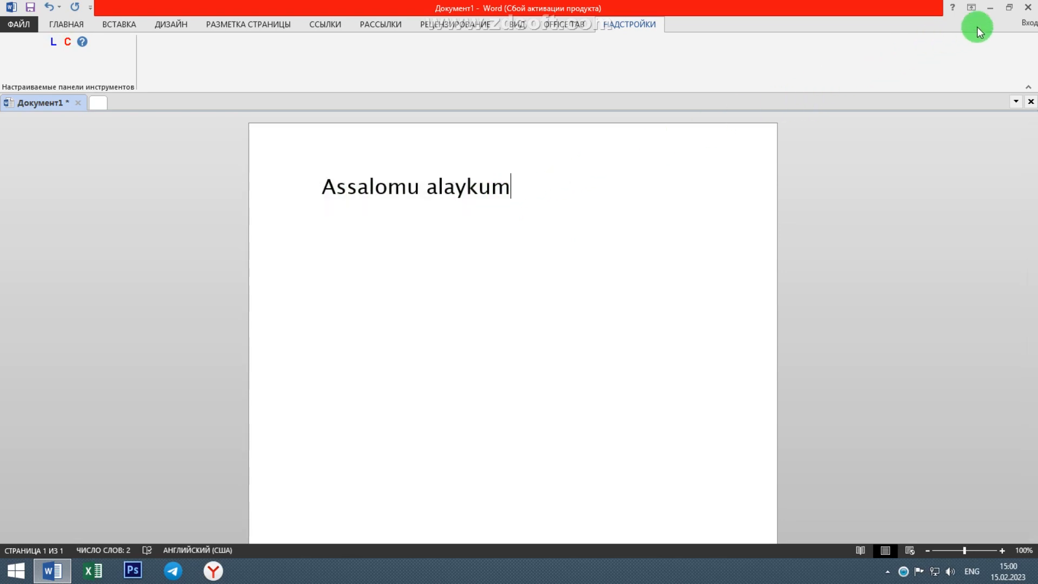
Close Word without saving the changes to the document
{"action": "left_click", "coordinate": [1030, 9]}
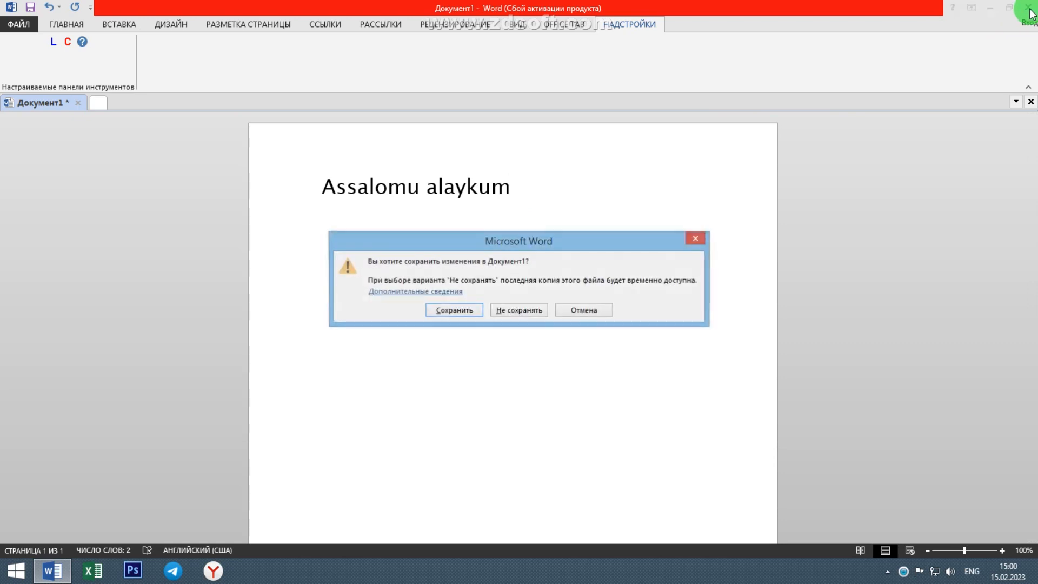
{"action": "left_click", "coordinate": [512, 309]}
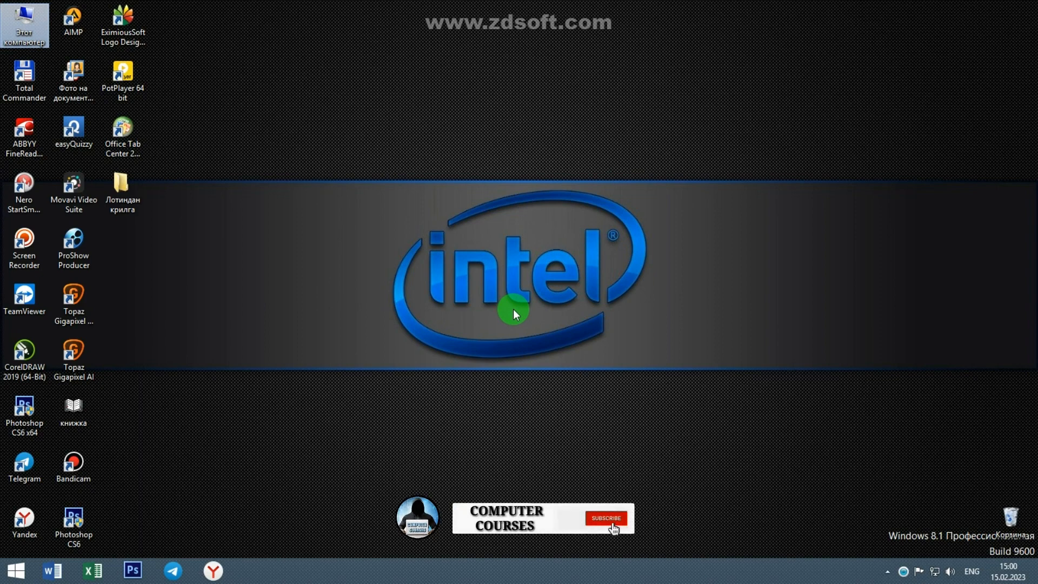